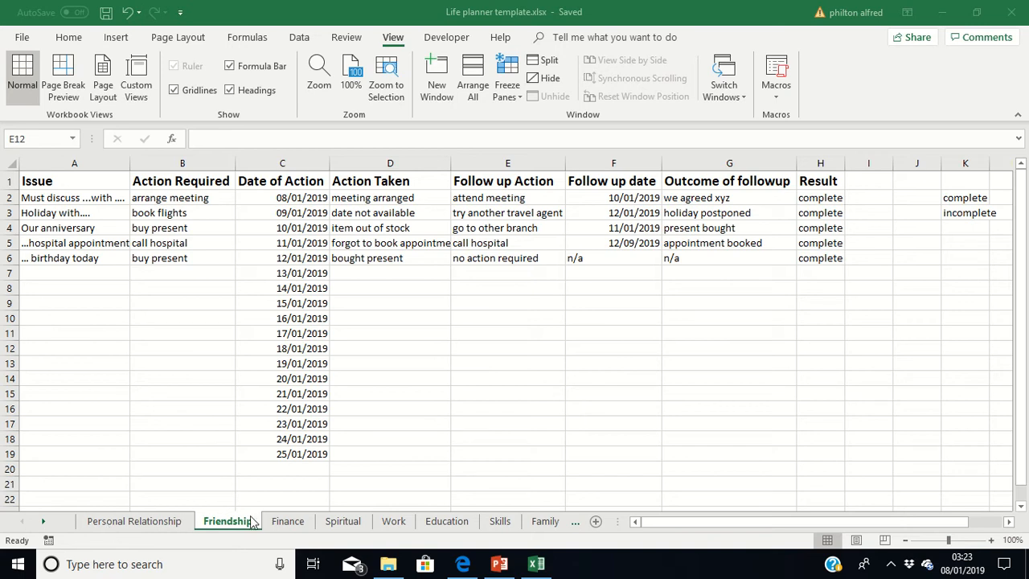
Look over the Family sheet and clear its whole-sheet selection, and return to the Personal Relationship sheet.
{"action": "left_click", "coordinate": [574, 519]}
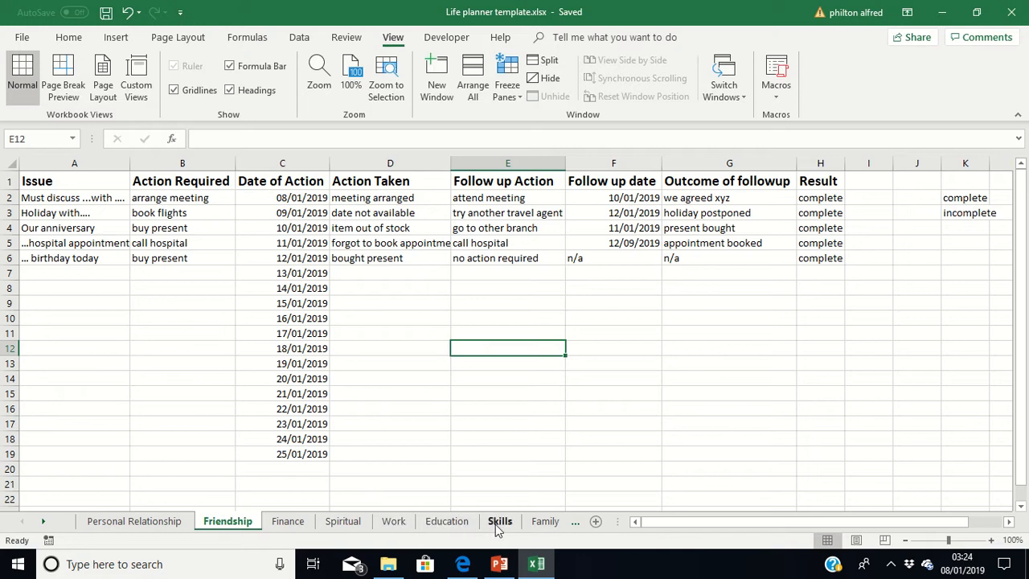
{"action": "left_click", "coordinate": [575, 522]}
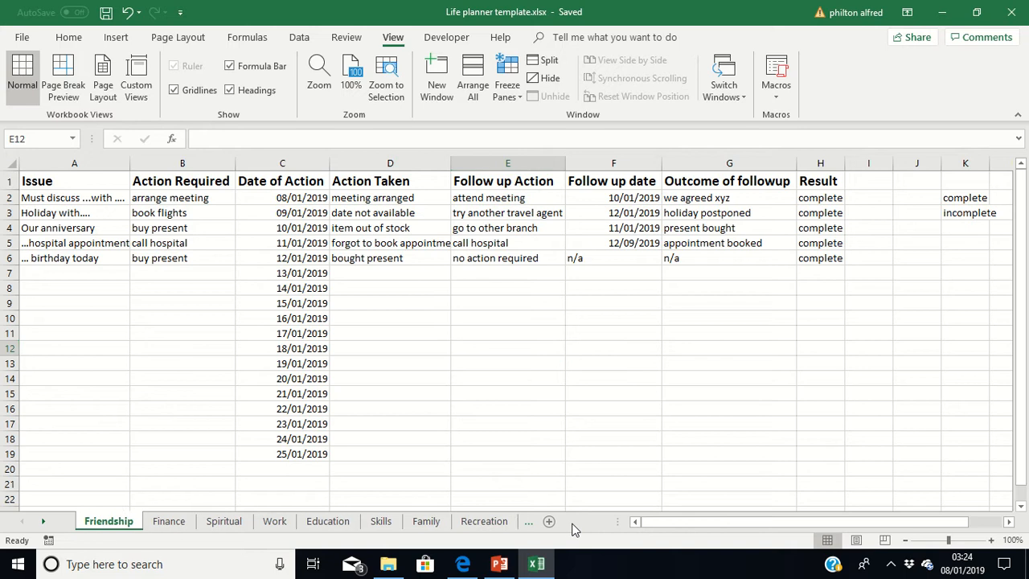
{"action": "left_click", "coordinate": [526, 523]}
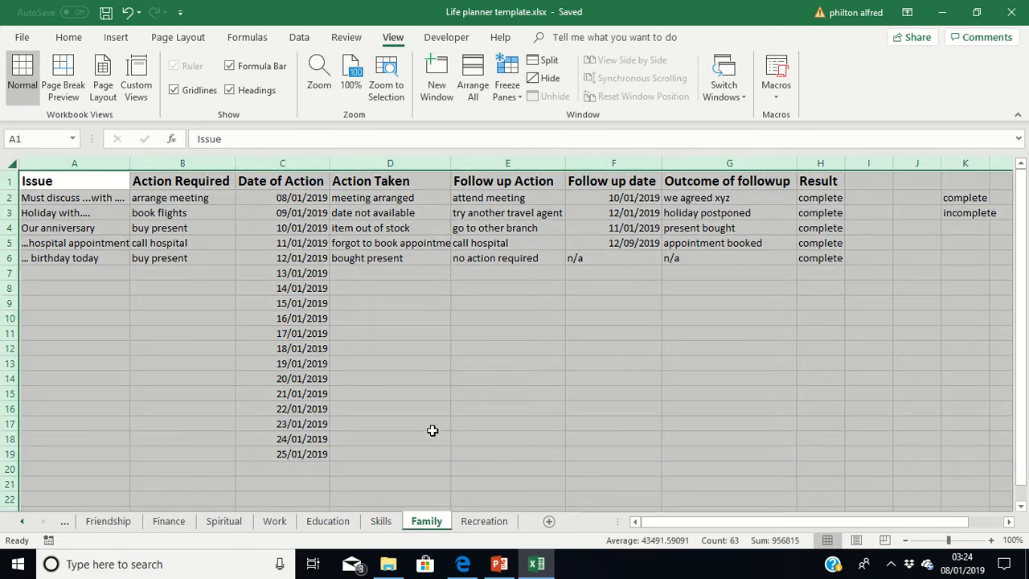
{"action": "left_click", "coordinate": [482, 403]}
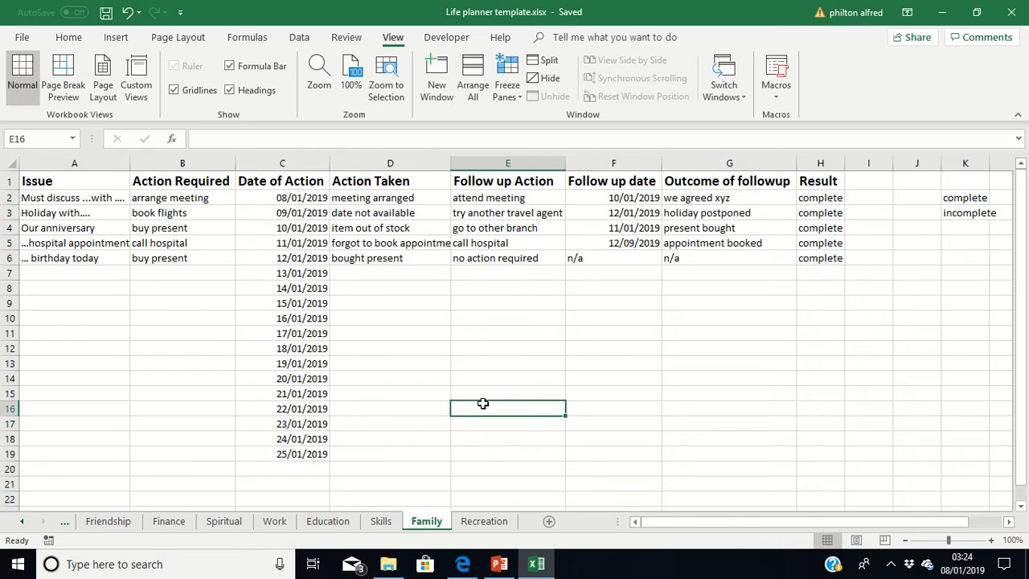
{"action": "left_click", "coordinate": [23, 523]}
{"action": "left_click", "coordinate": [23, 523]}
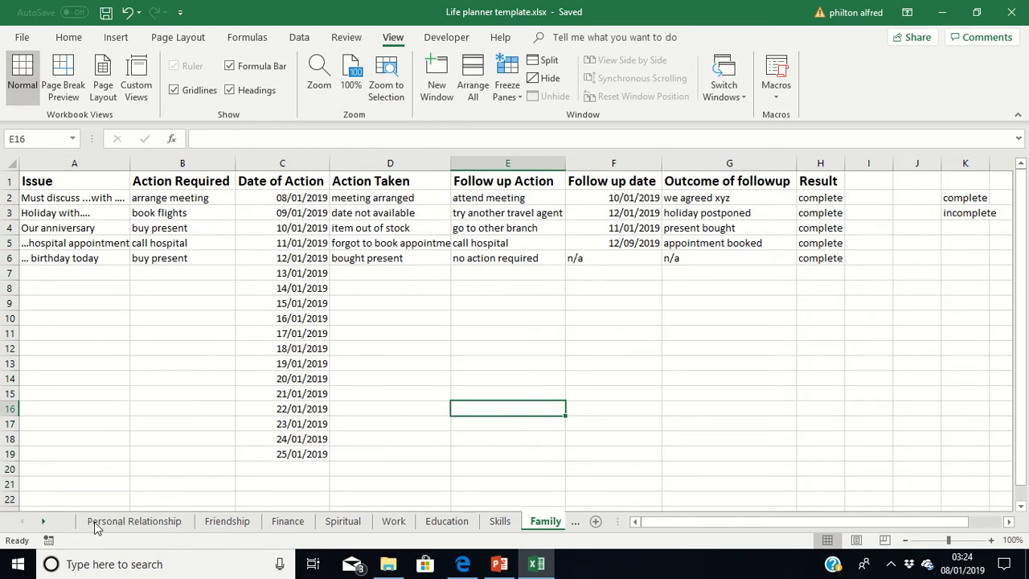
{"action": "left_click", "coordinate": [119, 523]}
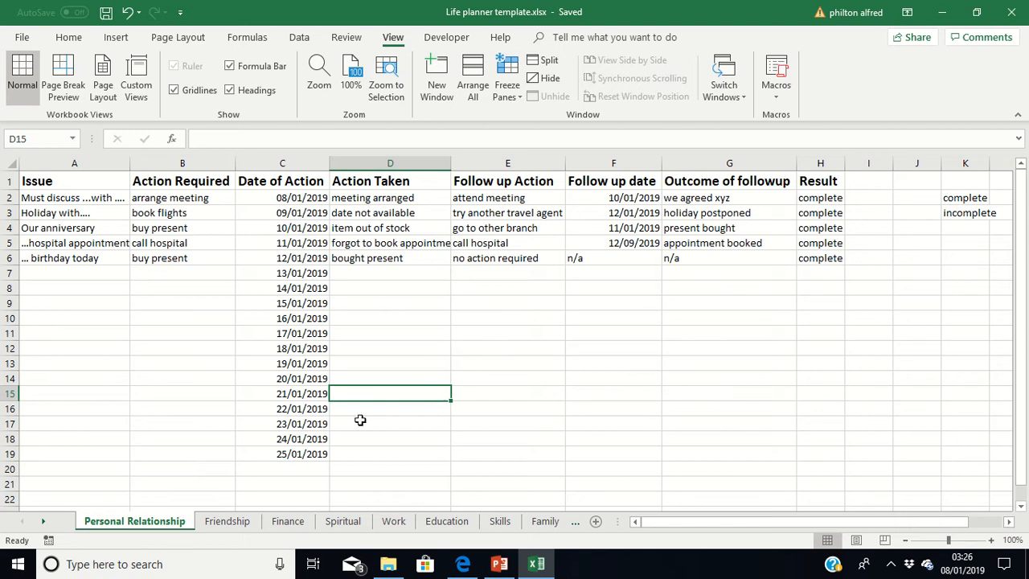
On the Friendship sheet, replace the issue in A2 with the friend's first name in possessive form followed by "hend do".
{"action": "left_click", "coordinate": [226, 520]}
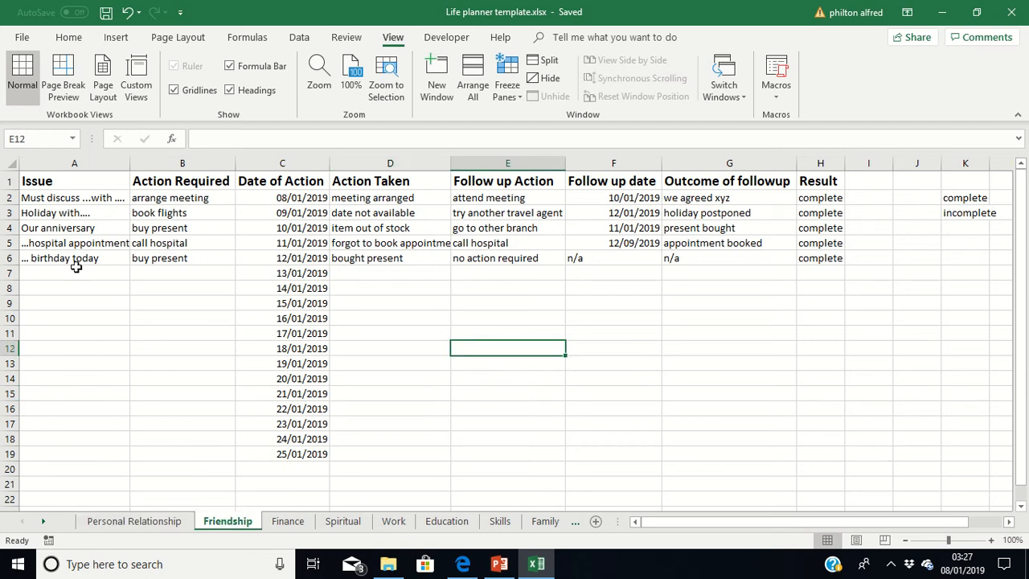
{"action": "left_click", "coordinate": [88, 198]}
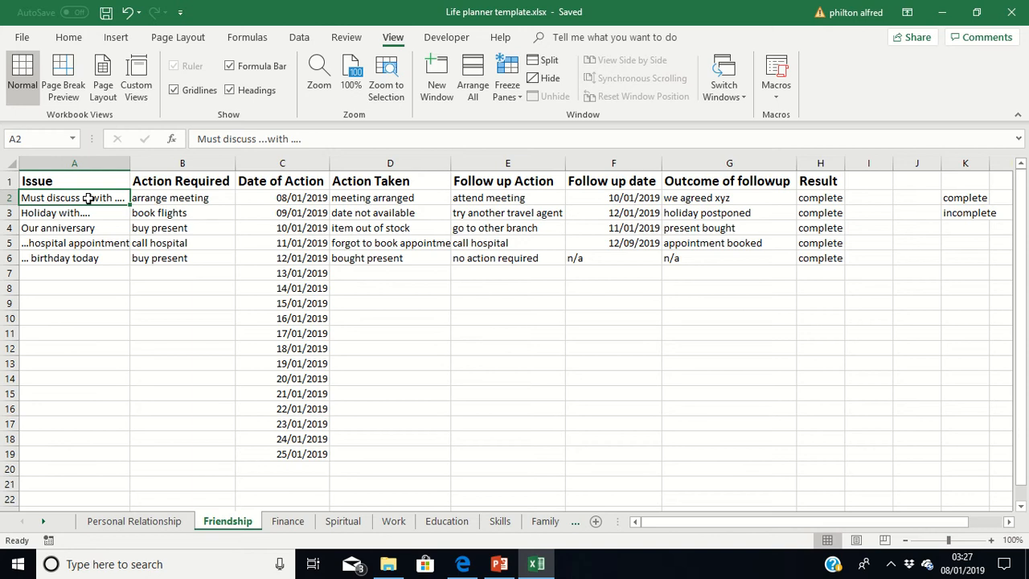
{"action": "type", "text": "Iauri"}
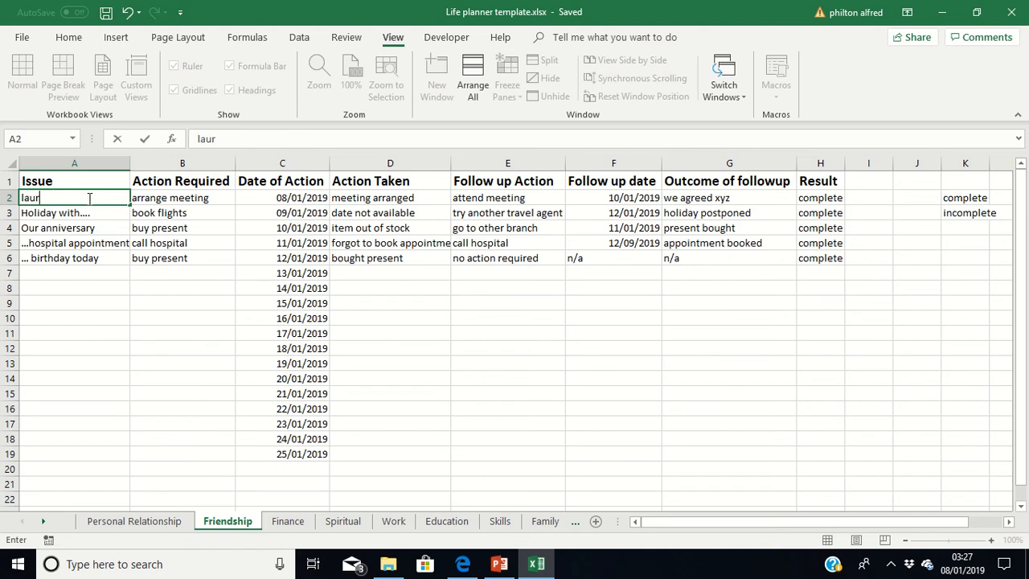
{"action": "key", "text": "BackSpace"}
{"action": "type", "text": "as"}
{"action": "key", "text": "BackSpace"}
{"action": "type", "text": "'s hend o"}
{"action": "key", "text": "Tab"}
{"action": "key", "text": "BackSpace"}
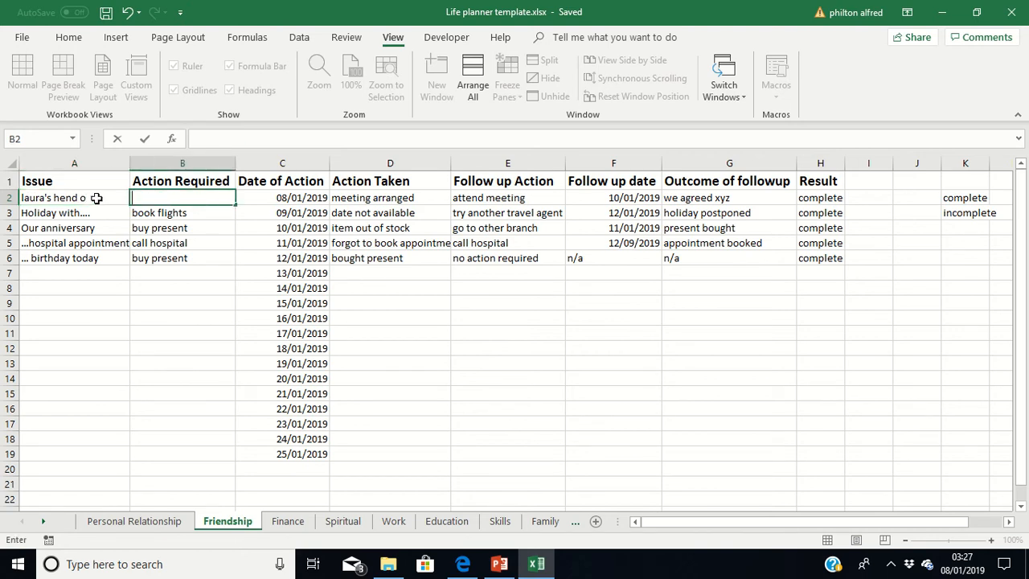
{"action": "double_click", "coordinate": [98, 198]}
{"action": "key", "text": "BackSpace"}
{"action": "type", "text": "do"}
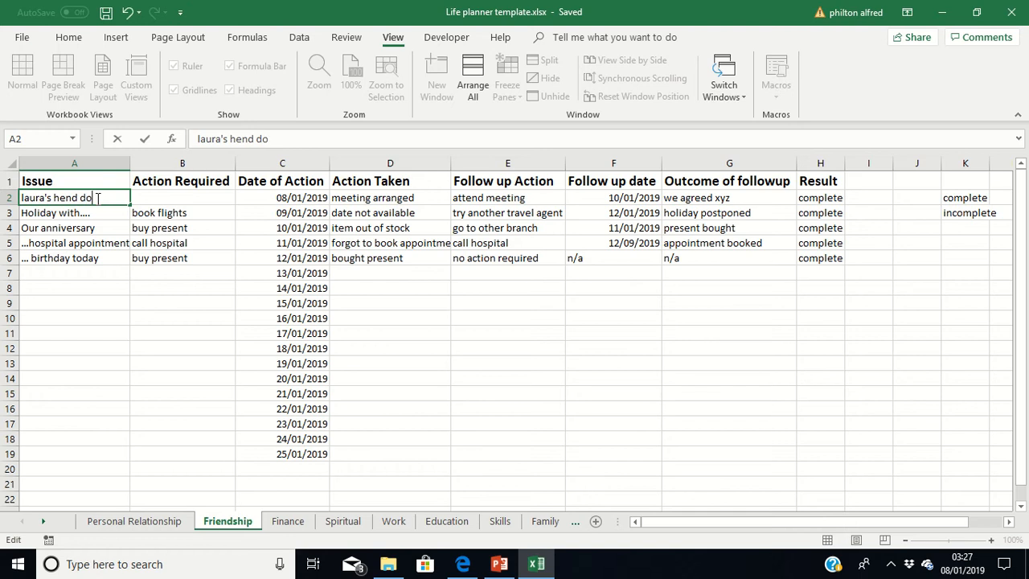
{"action": "key", "text": "Tab"}
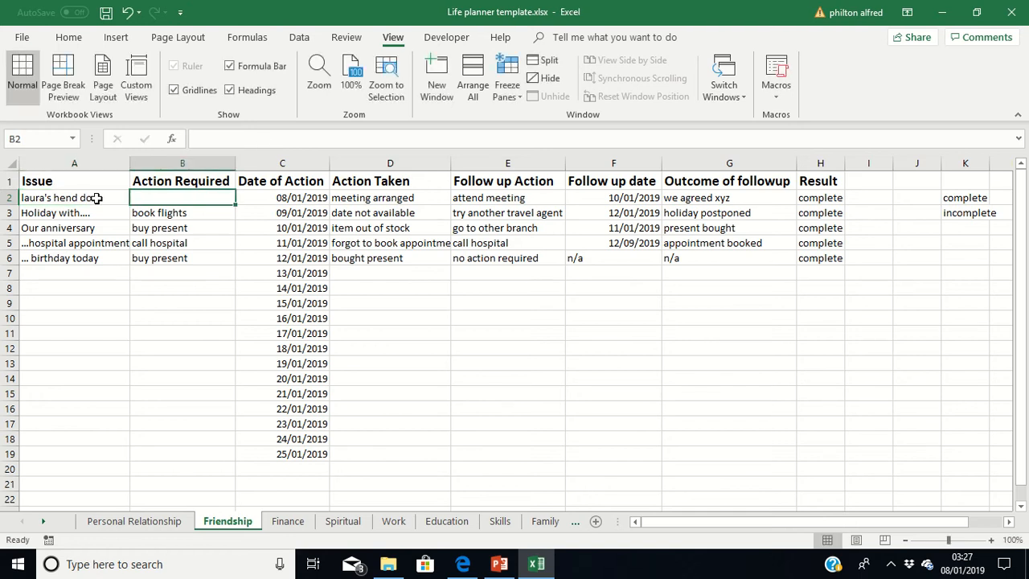
Enter "must buy props" as the action required in B2.
{"action": "type", "text": "must"}
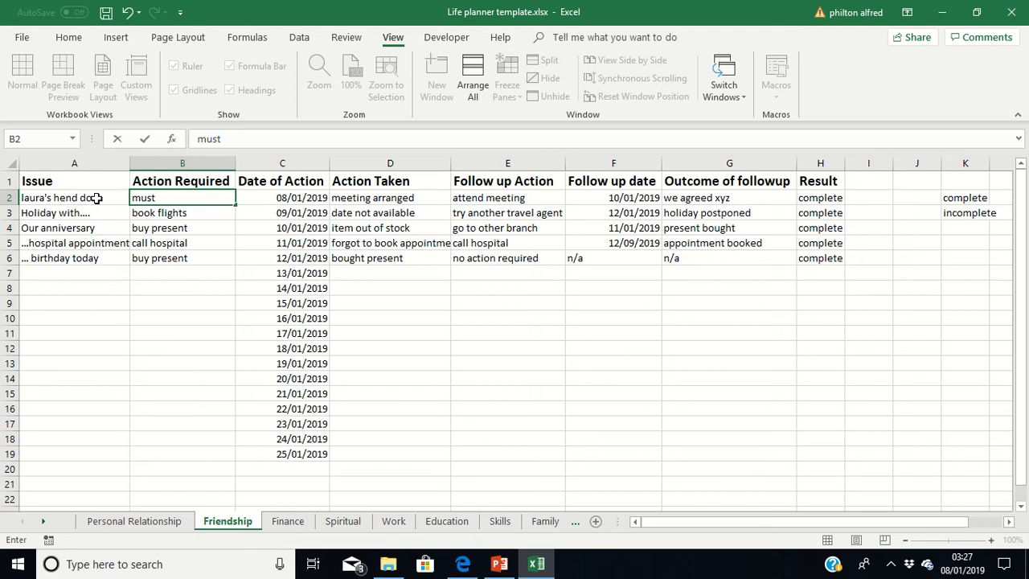
{"action": "type", "text": " buy props"}
{"action": "key", "text": "Tab"}
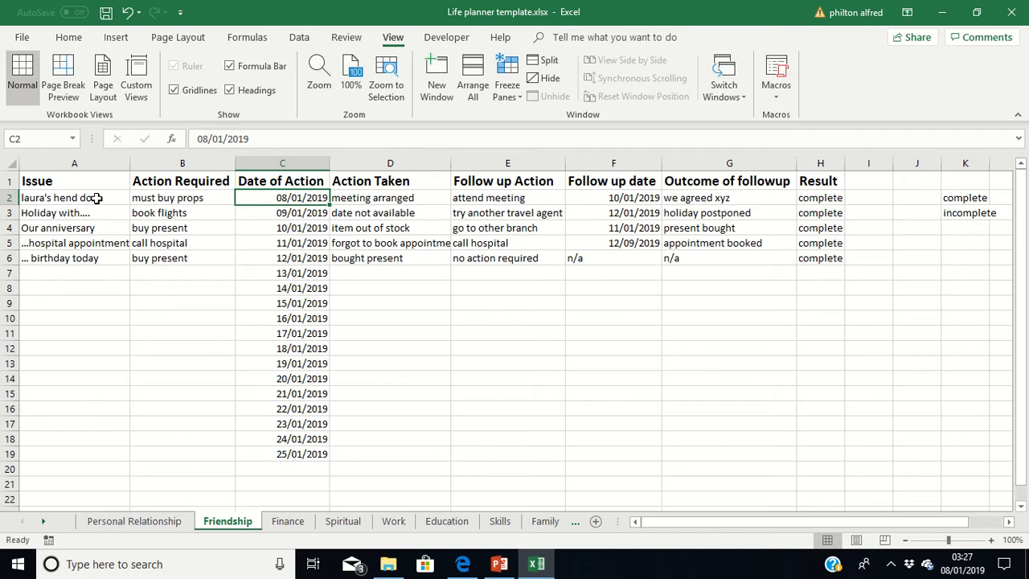
Set the date of action in C2 to 20/08/2019 and the action taken in D2 to "bought props".
{"action": "type", "text": "20"}
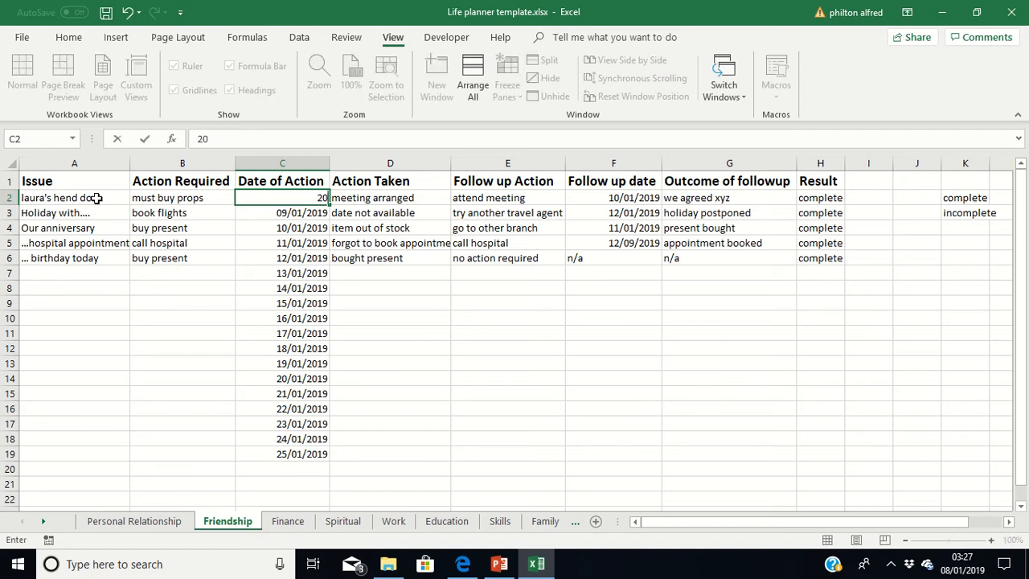
{"action": "type", "text": "/08/2019"}
{"action": "key", "text": "Tab"}
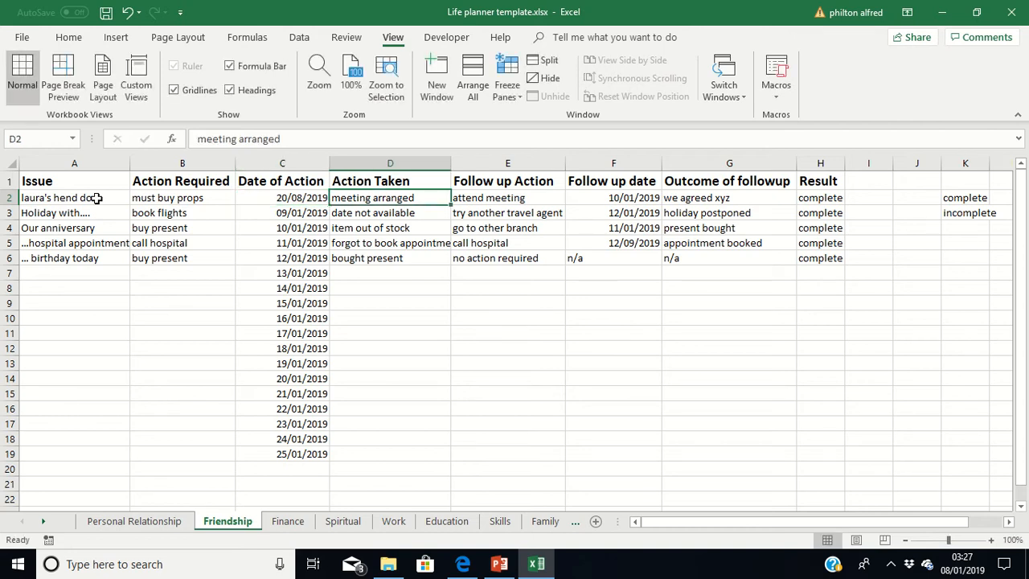
{"action": "type", "text": "bo"}
{"action": "key", "text": "BackSpace"}
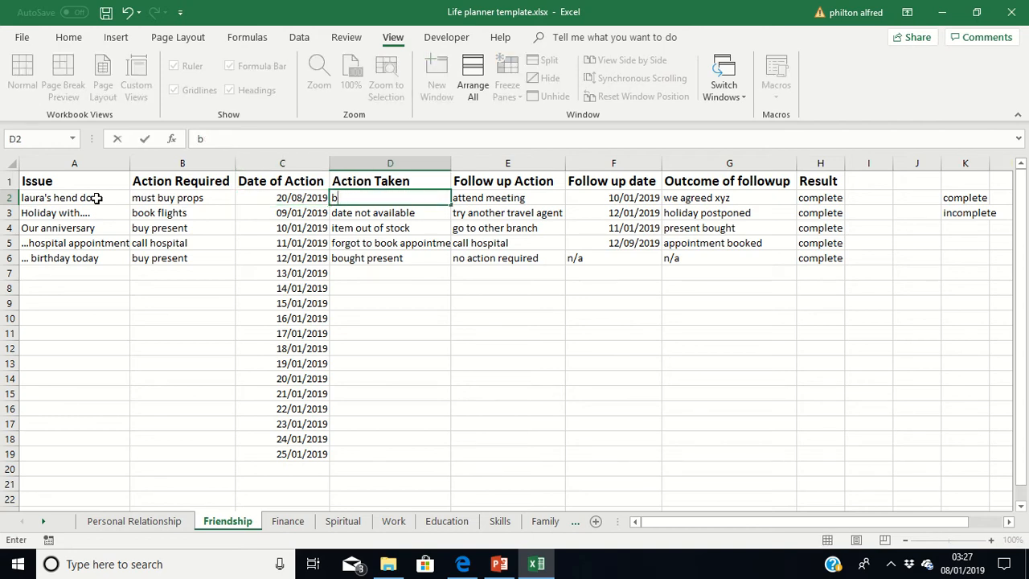
{"action": "type", "text": "ought p"}
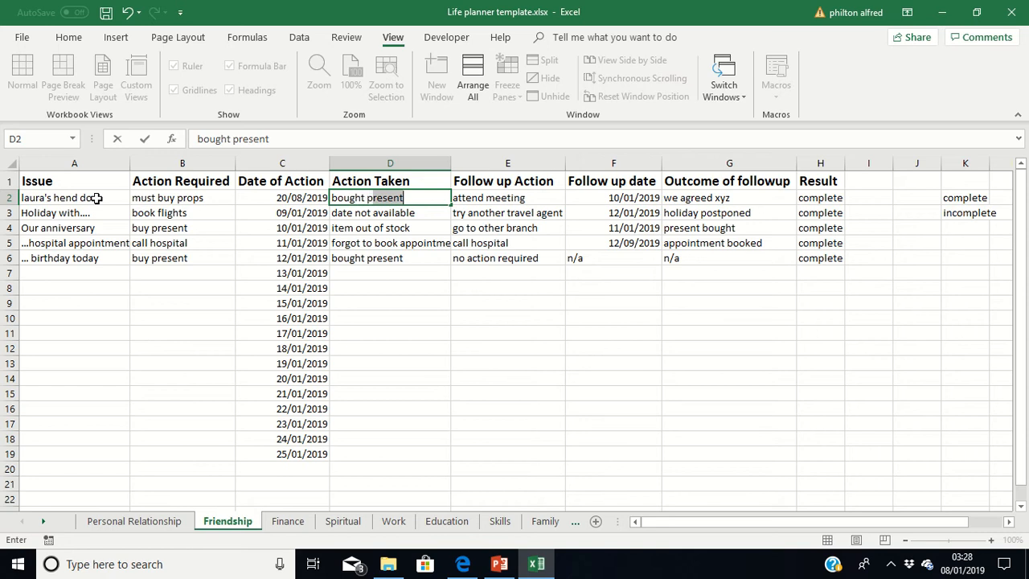
{"action": "type", "text": "rops"}
{"action": "key", "text": "Tab"}
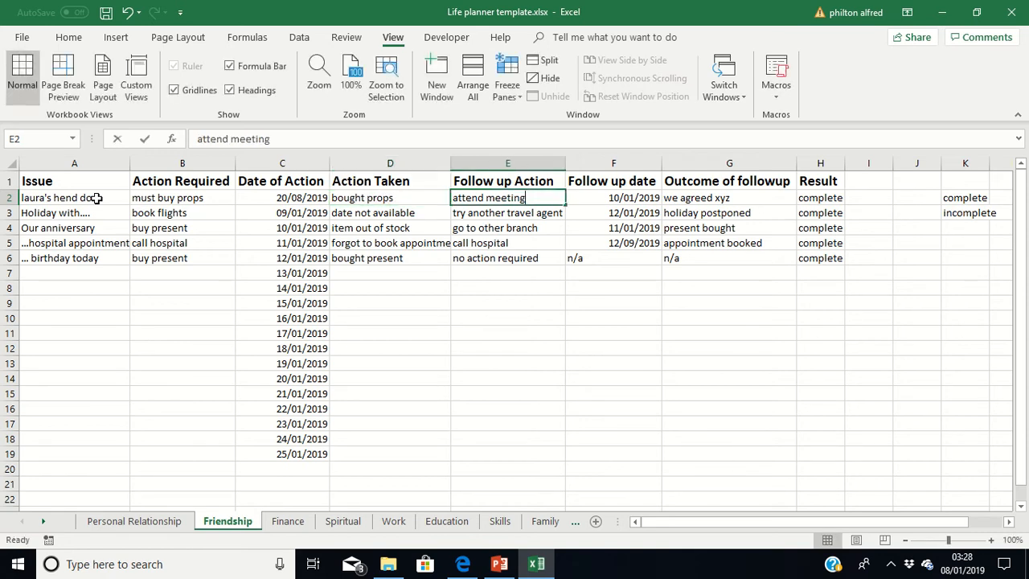
Set row 2's follow up action to "no action required" and its follow up date and outcome to "n/a".
{"action": "type", "text": "no"}
{"action": "key", "text": "Tab"}
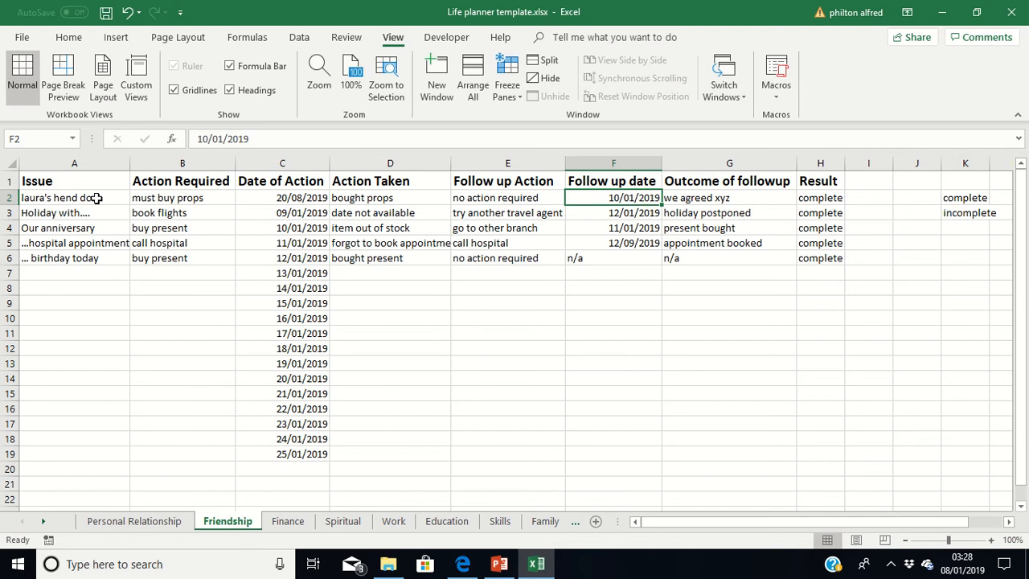
{"action": "type", "text": "n/a"}
{"action": "key", "text": "Tab"}
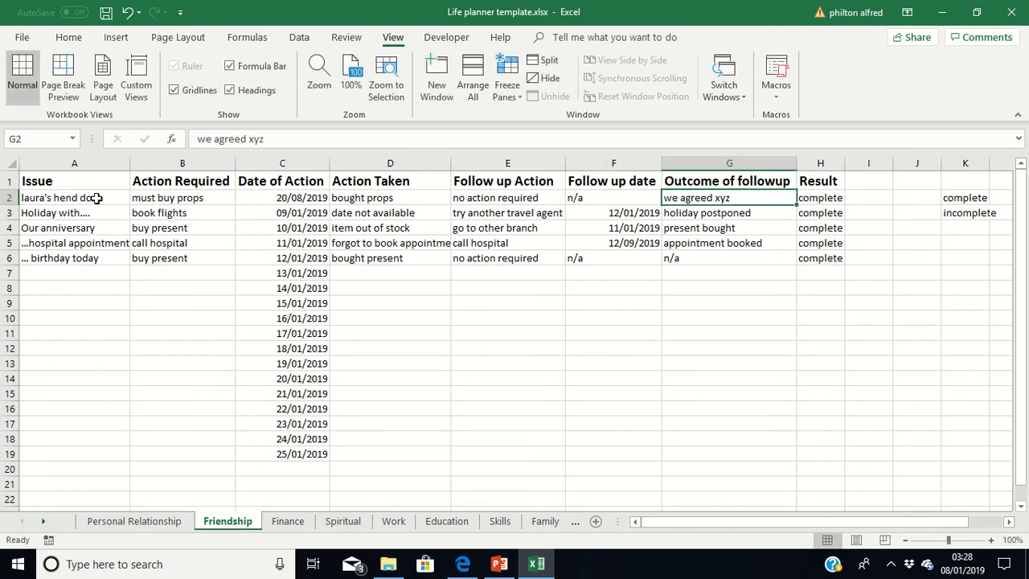
{"action": "type", "text": "n/a"}
{"action": "key", "text": "Tab"}
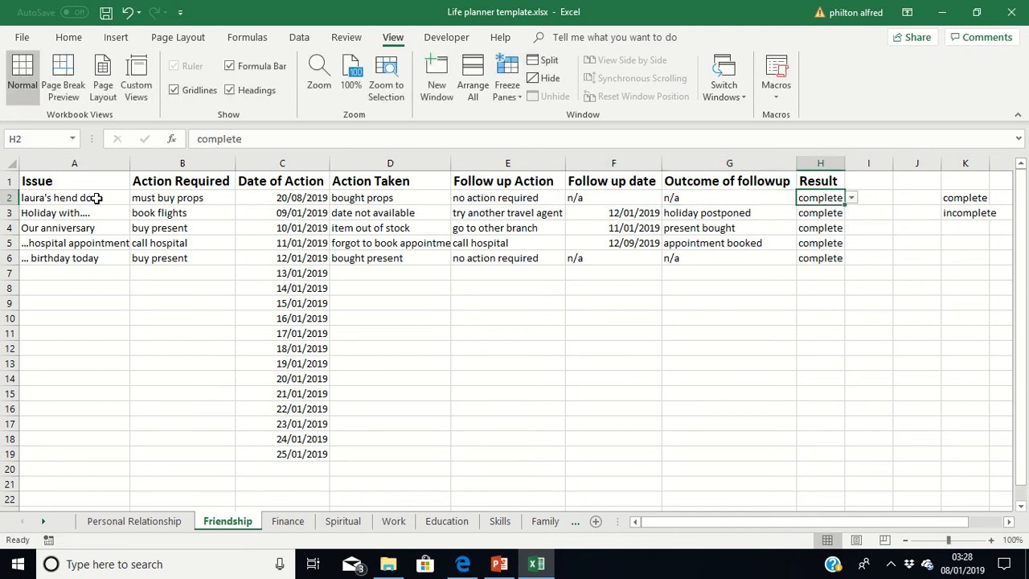
Choose "complete" as the result for row 2 from the allowed values in H2.
{"action": "key", "text": "Tab"}
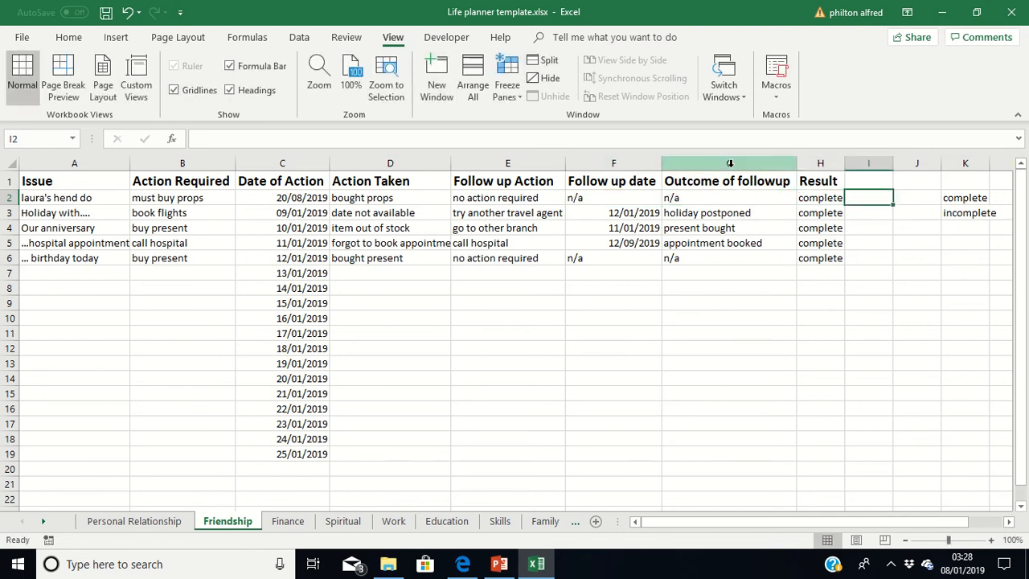
{"action": "left_click", "coordinate": [827, 197]}
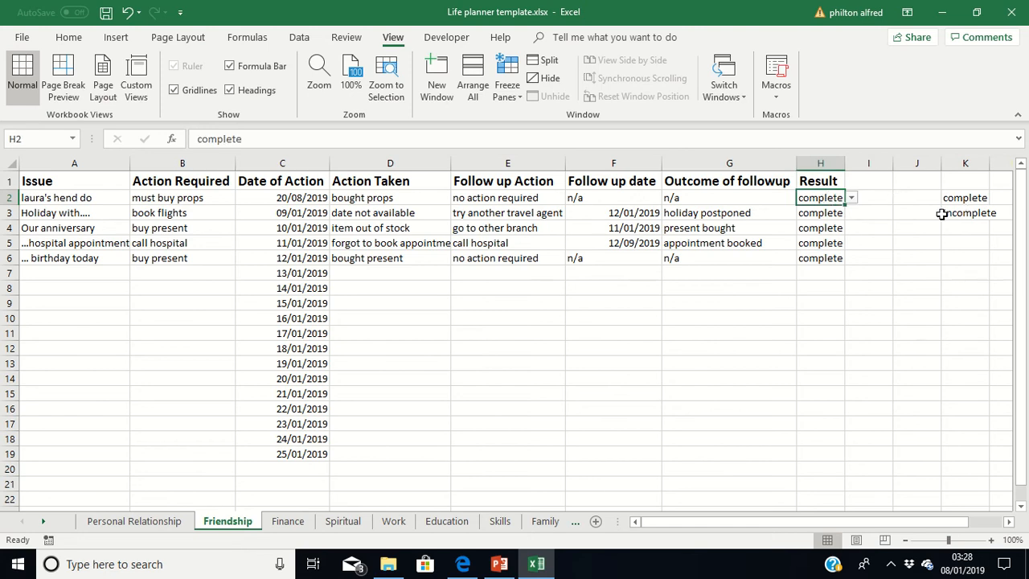
{"action": "left_click", "coordinate": [851, 198]}
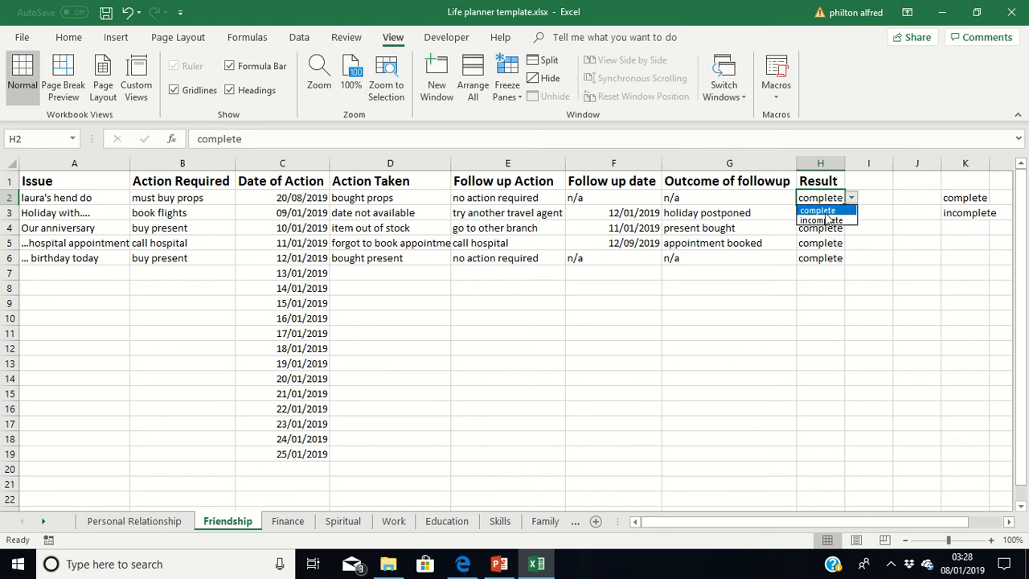
{"action": "left_click", "coordinate": [824, 211]}
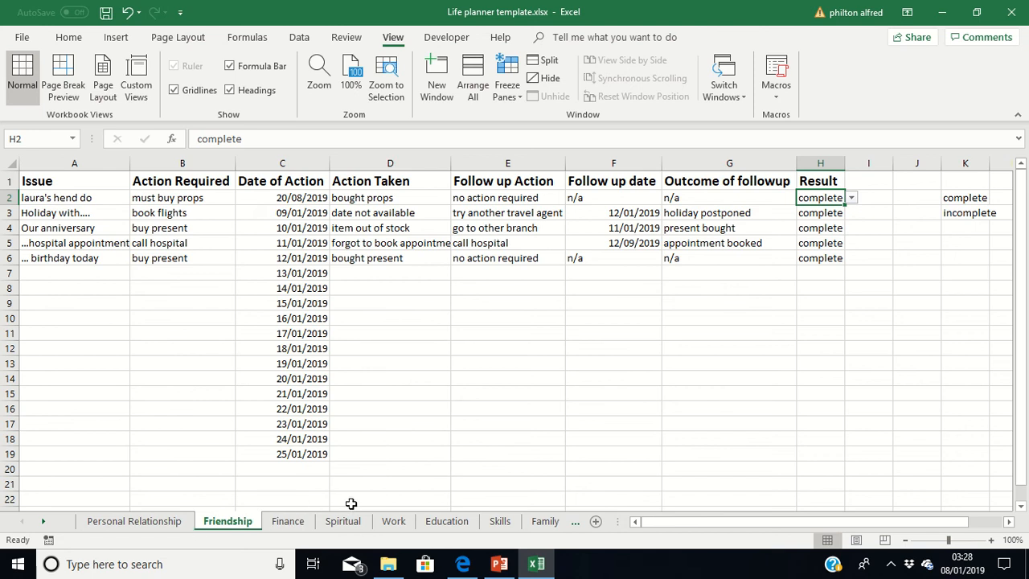
View the Finance and Spiritual sheets, clearing the whole-sheet selection on each.
{"action": "left_click", "coordinate": [285, 525]}
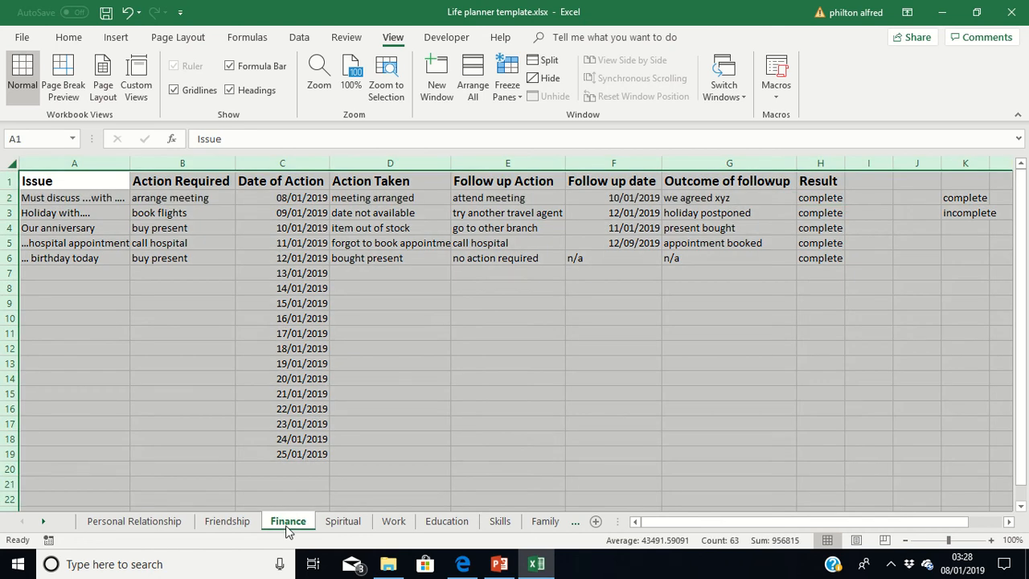
{"action": "left_click", "coordinate": [538, 289]}
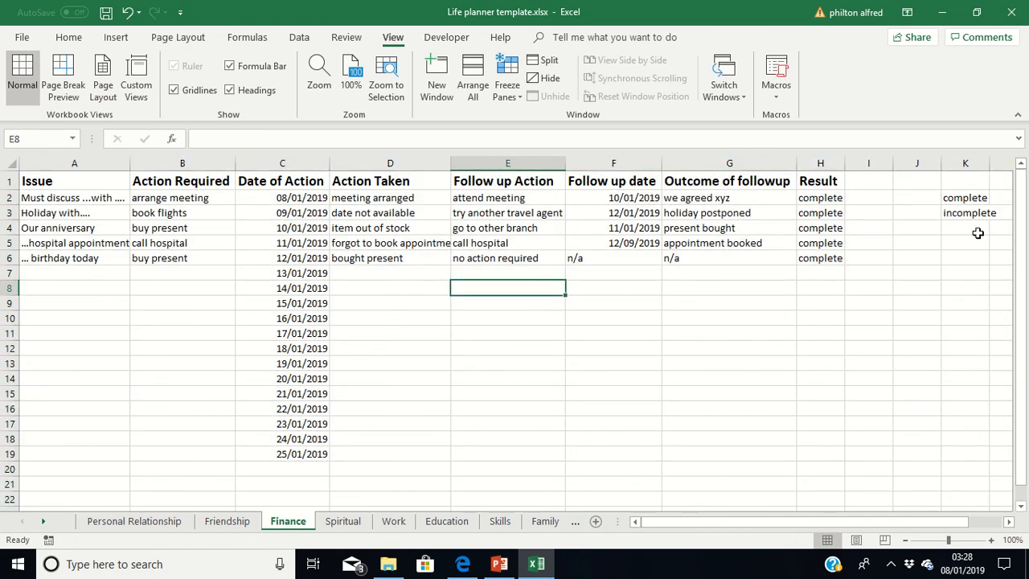
{"action": "left_click", "coordinate": [347, 521]}
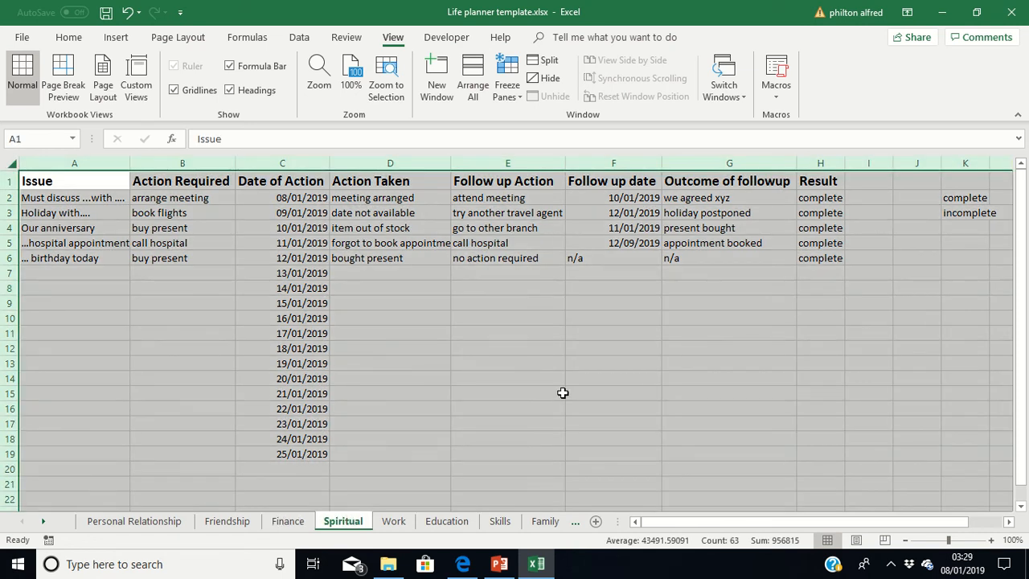
{"action": "left_click", "coordinate": [560, 393]}
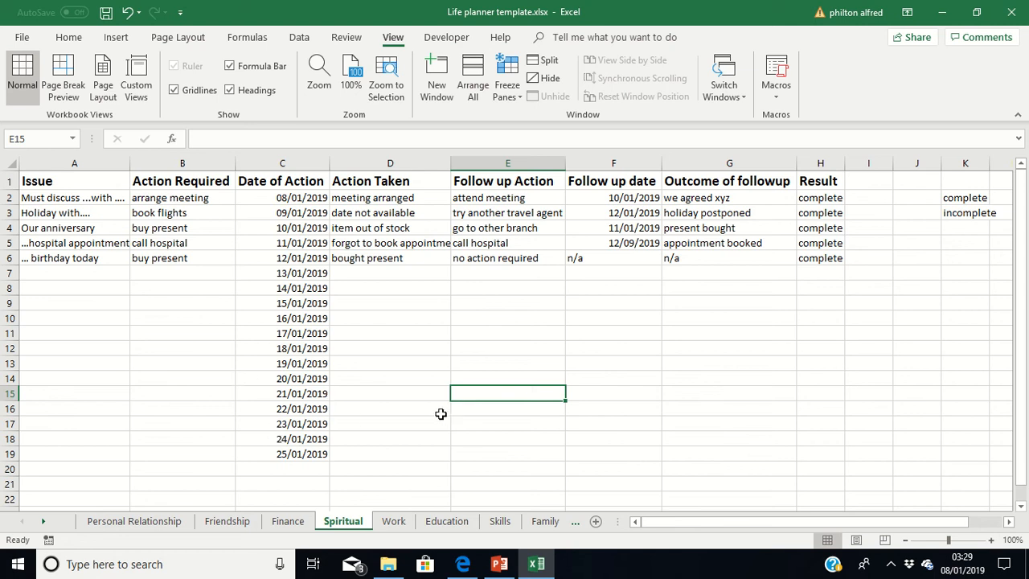
{"action": "left_click", "coordinate": [426, 360]}
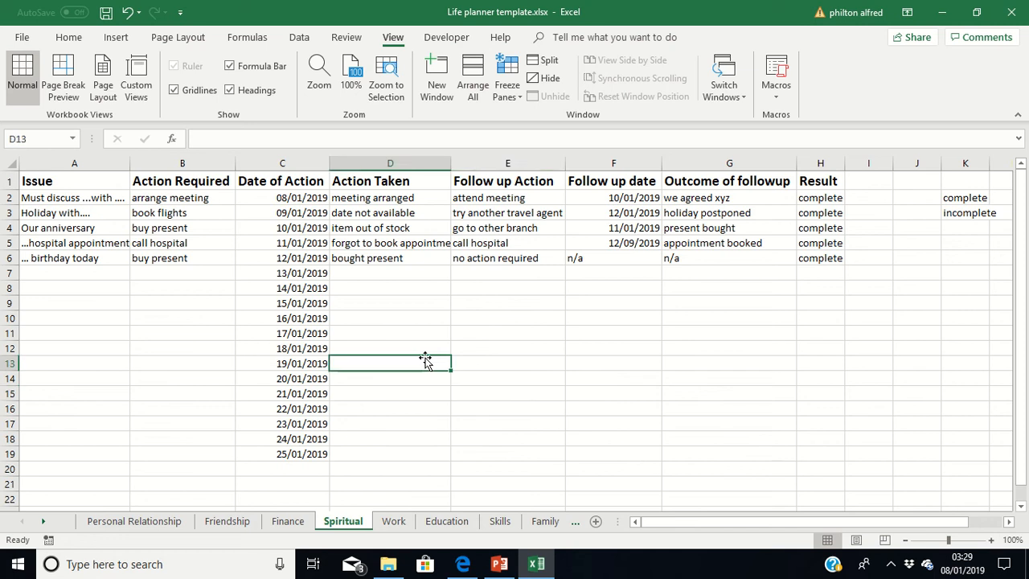
{"action": "mouse_move", "coordinate": [599, 6]}
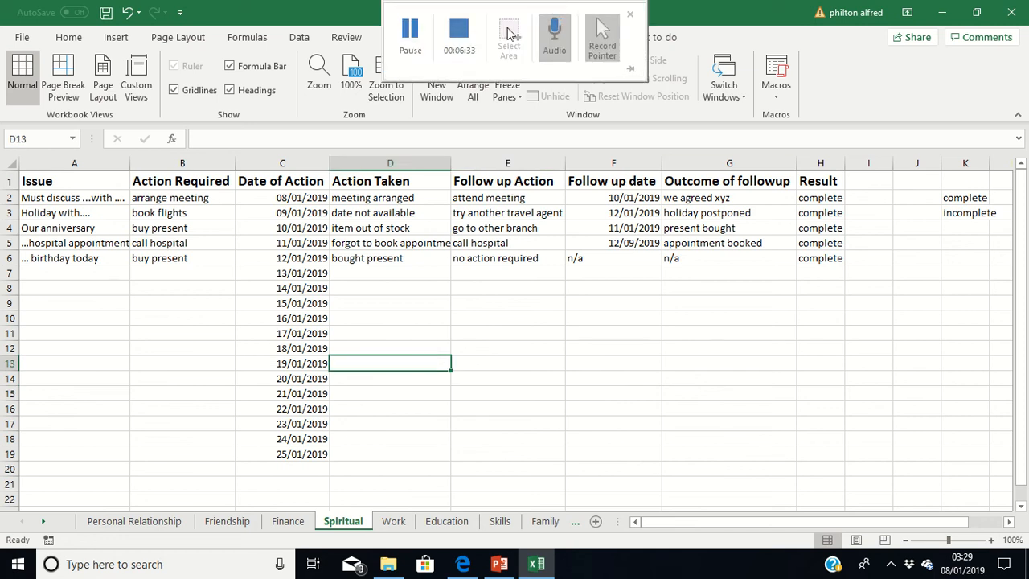